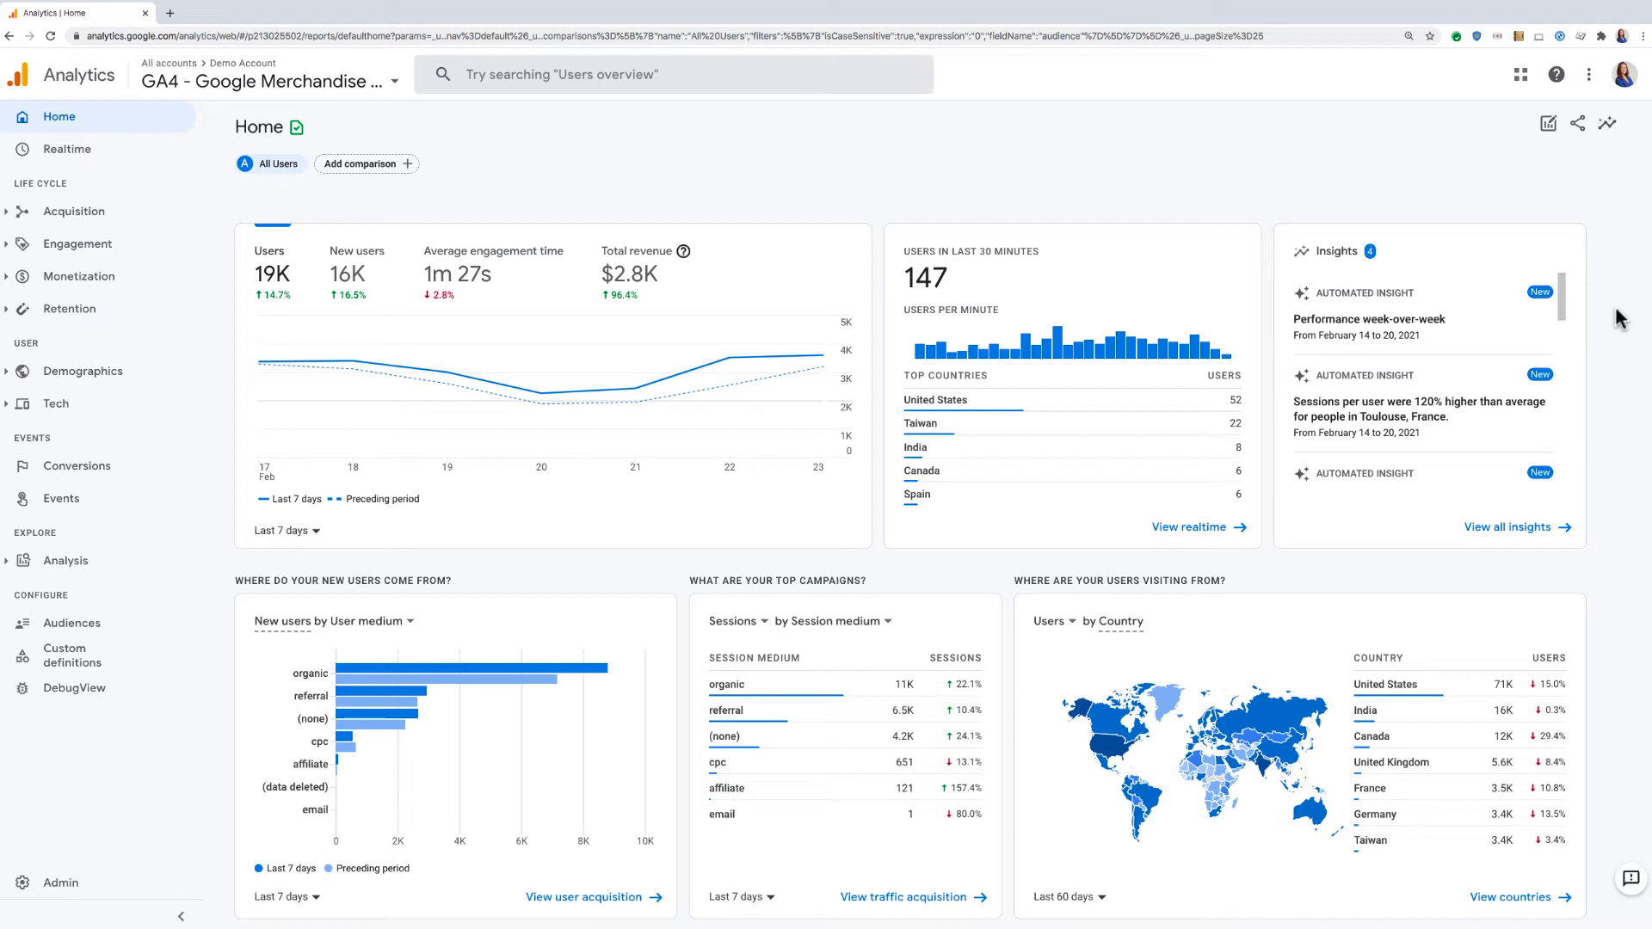
Ask Insights the Basic Performance question 'How many users did I have last week?', getting 18K users for Feb 14–20, 2021
{"action": "left_click", "coordinate": [1610, 131]}
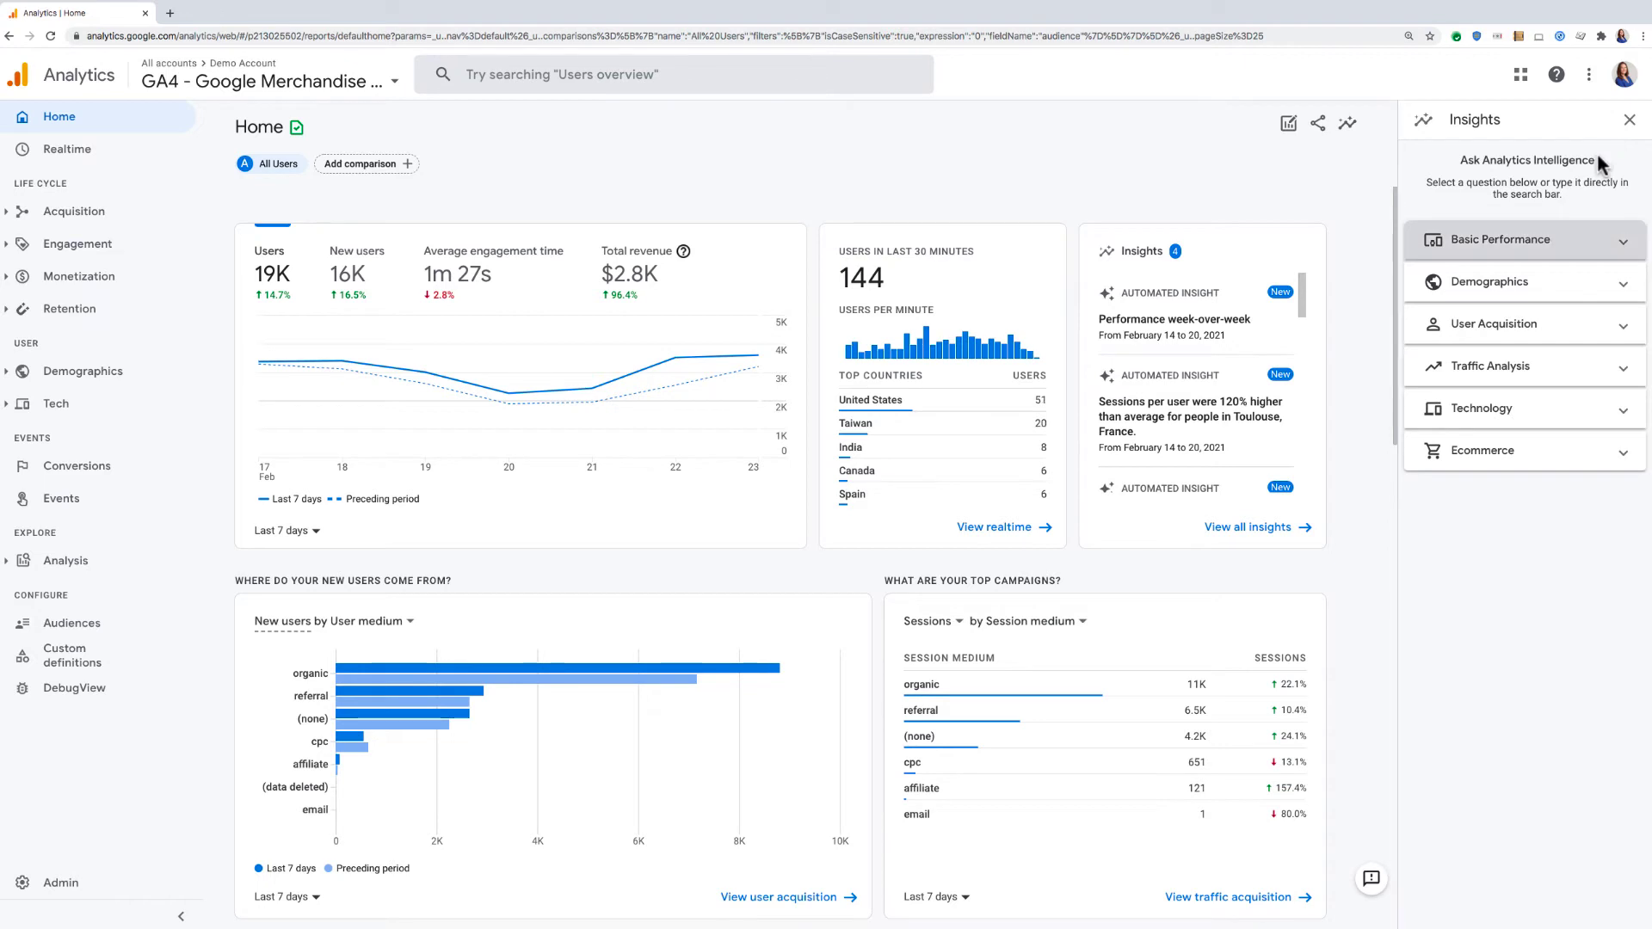
{"action": "left_click", "coordinate": [1585, 247]}
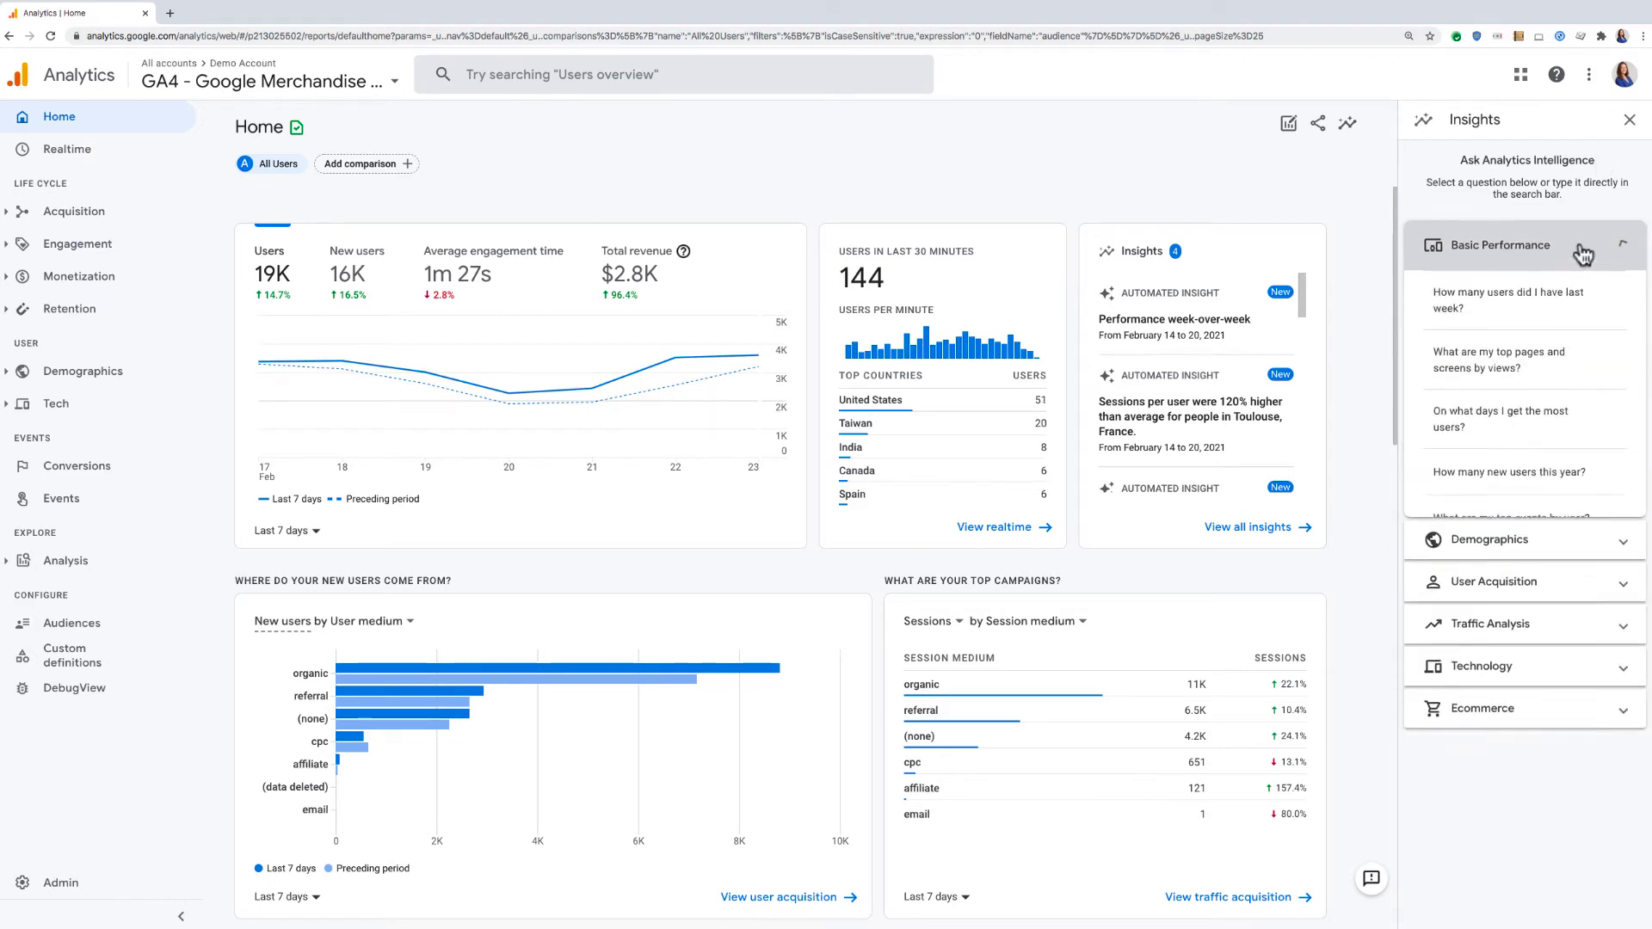
{"action": "left_click", "coordinate": [1603, 308]}
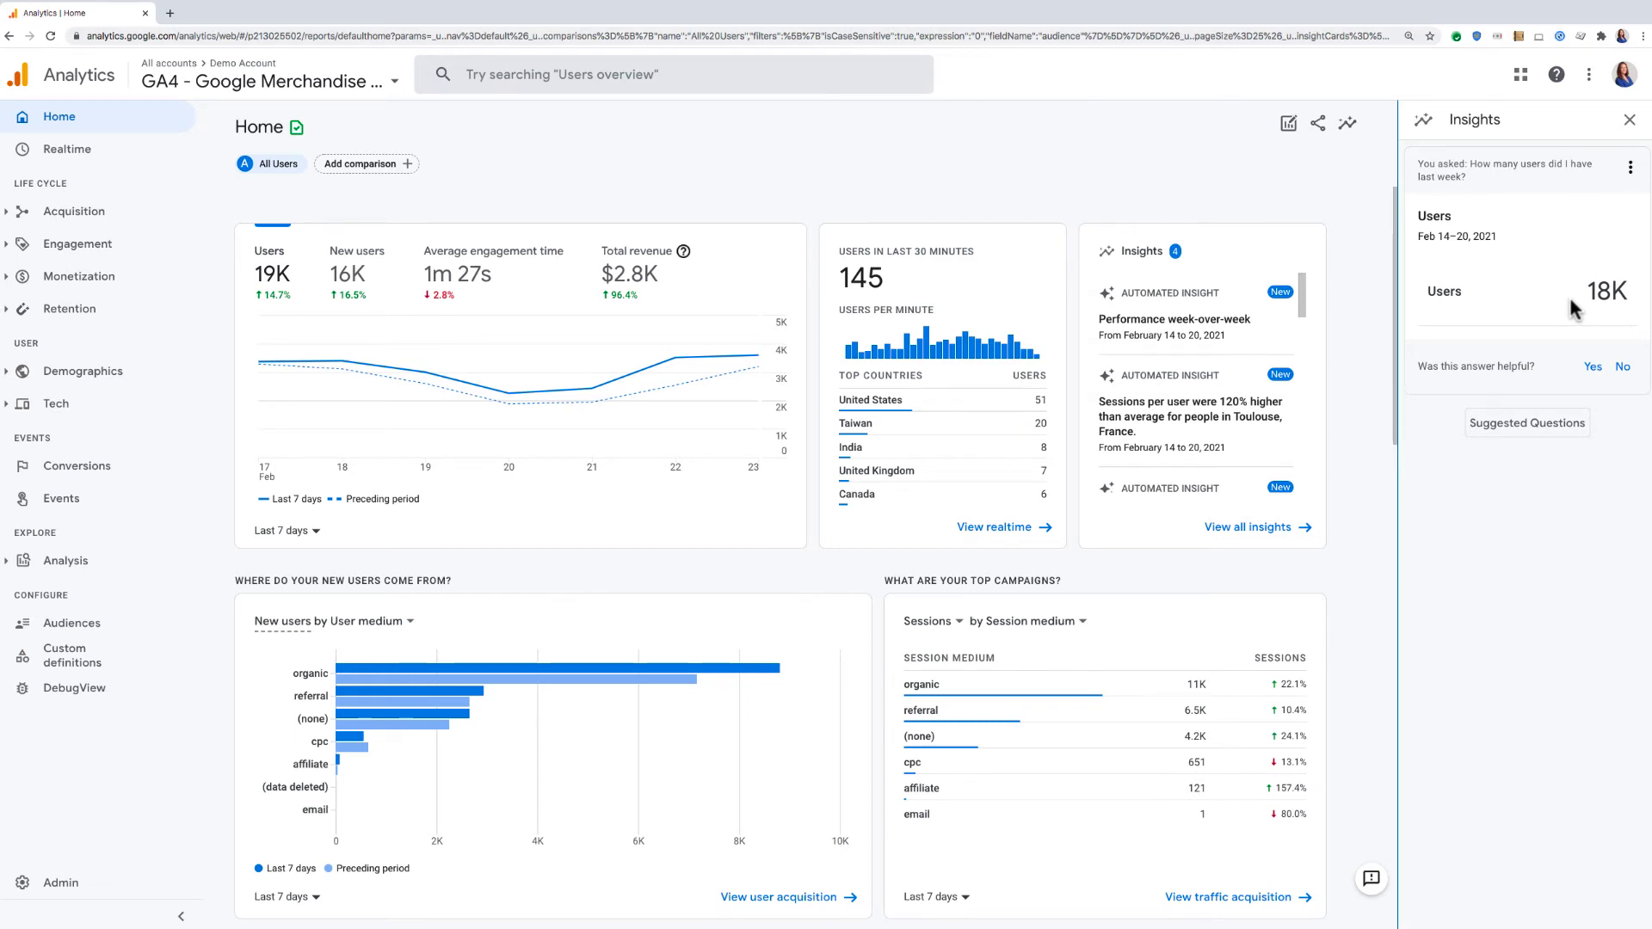
Ask the Technology question 'What devices are used the most?' and open the 'Top Device category by Users' result
{"action": "left_click", "coordinate": [1527, 423]}
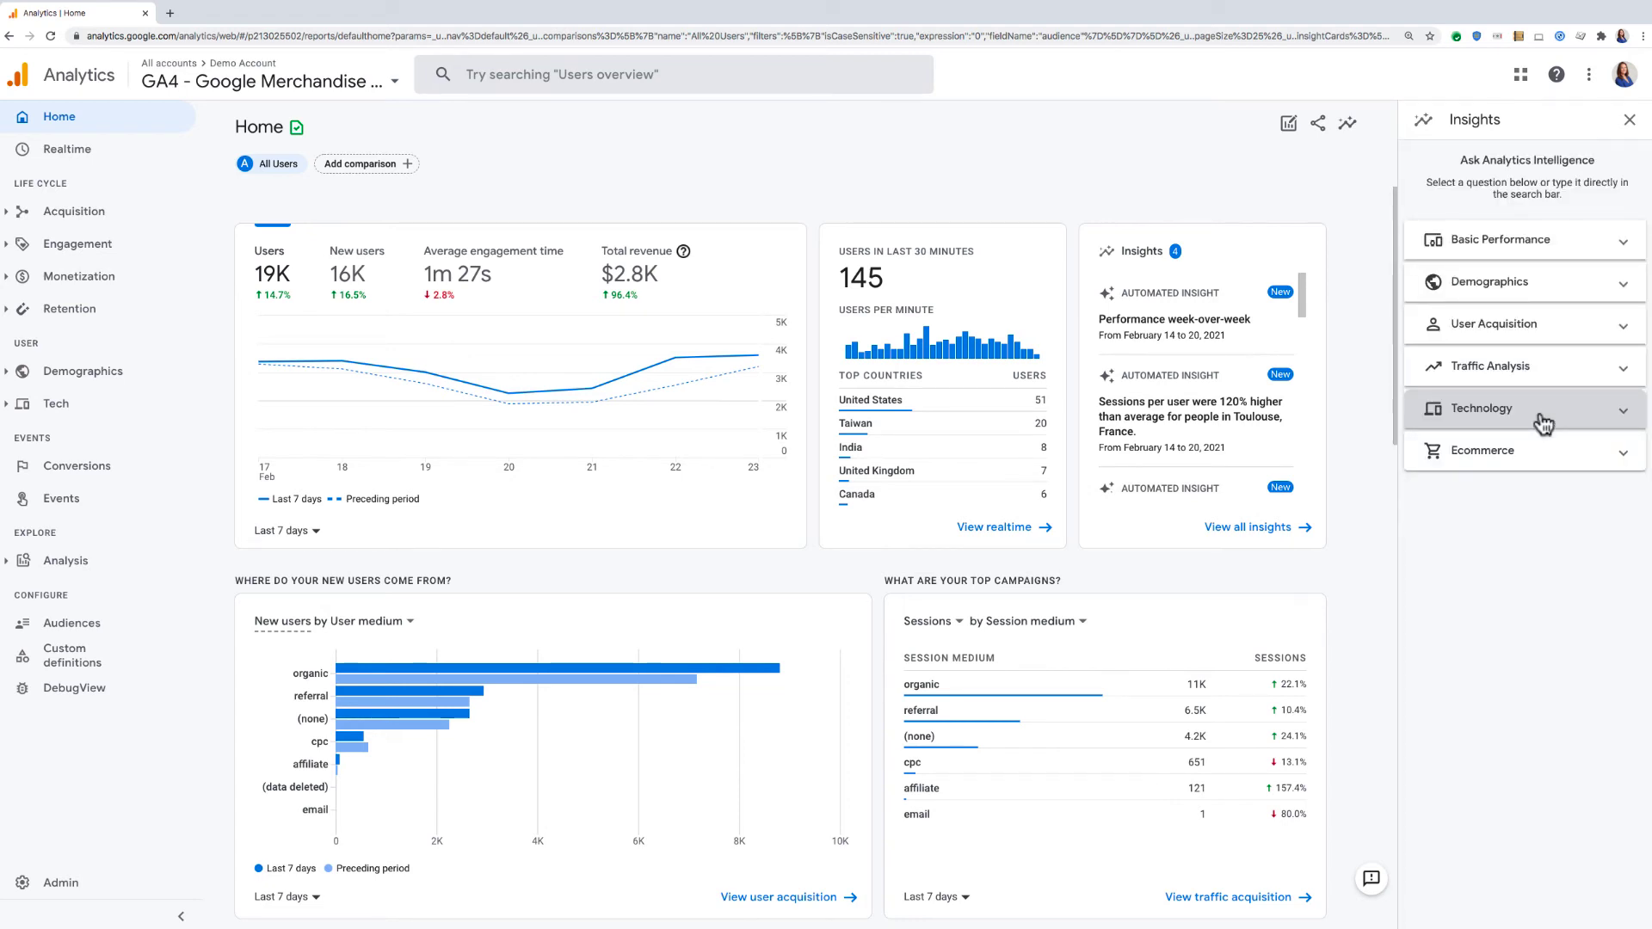
{"action": "left_click", "coordinate": [1544, 422]}
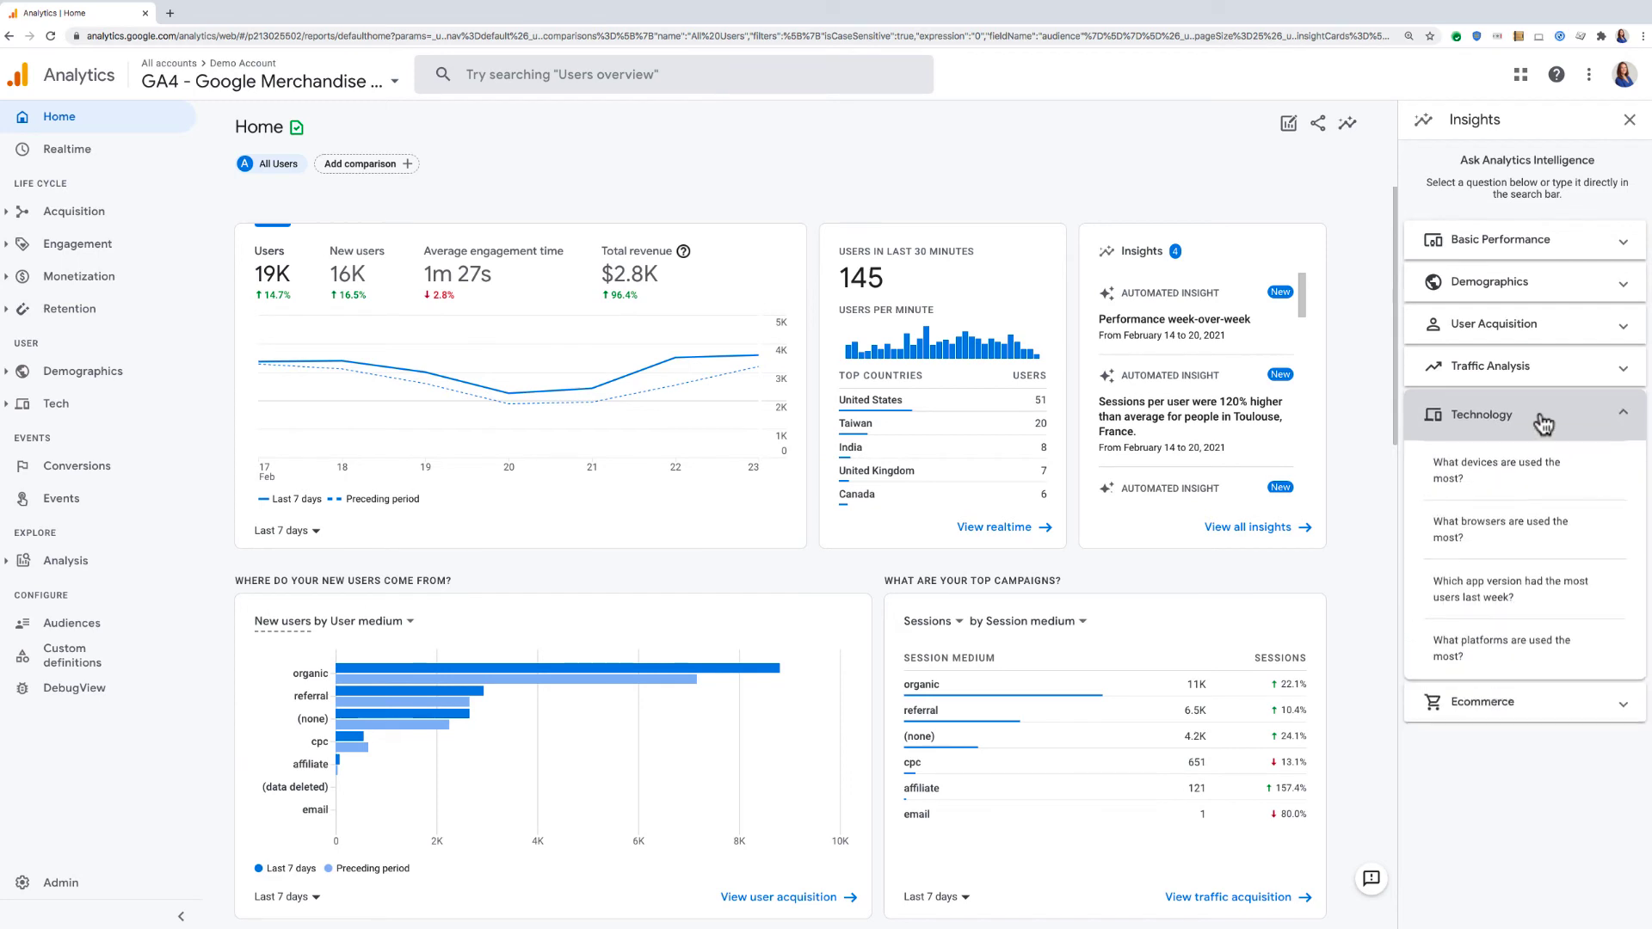
{"action": "left_click", "coordinate": [1577, 477]}
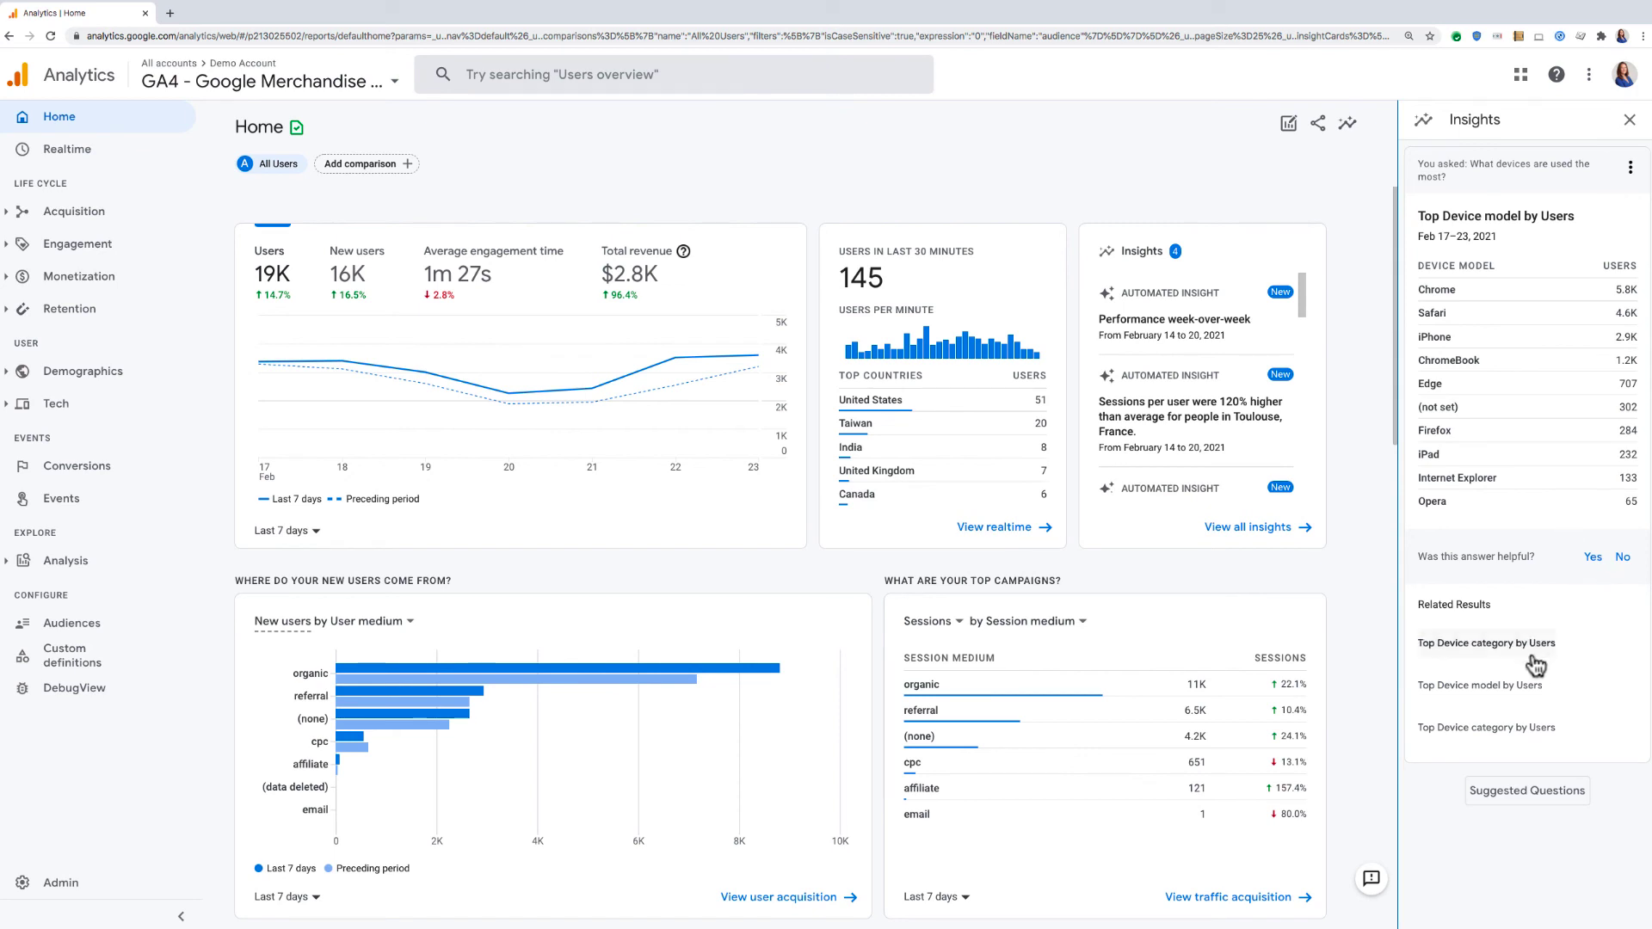
{"action": "left_click", "coordinate": [1506, 739]}
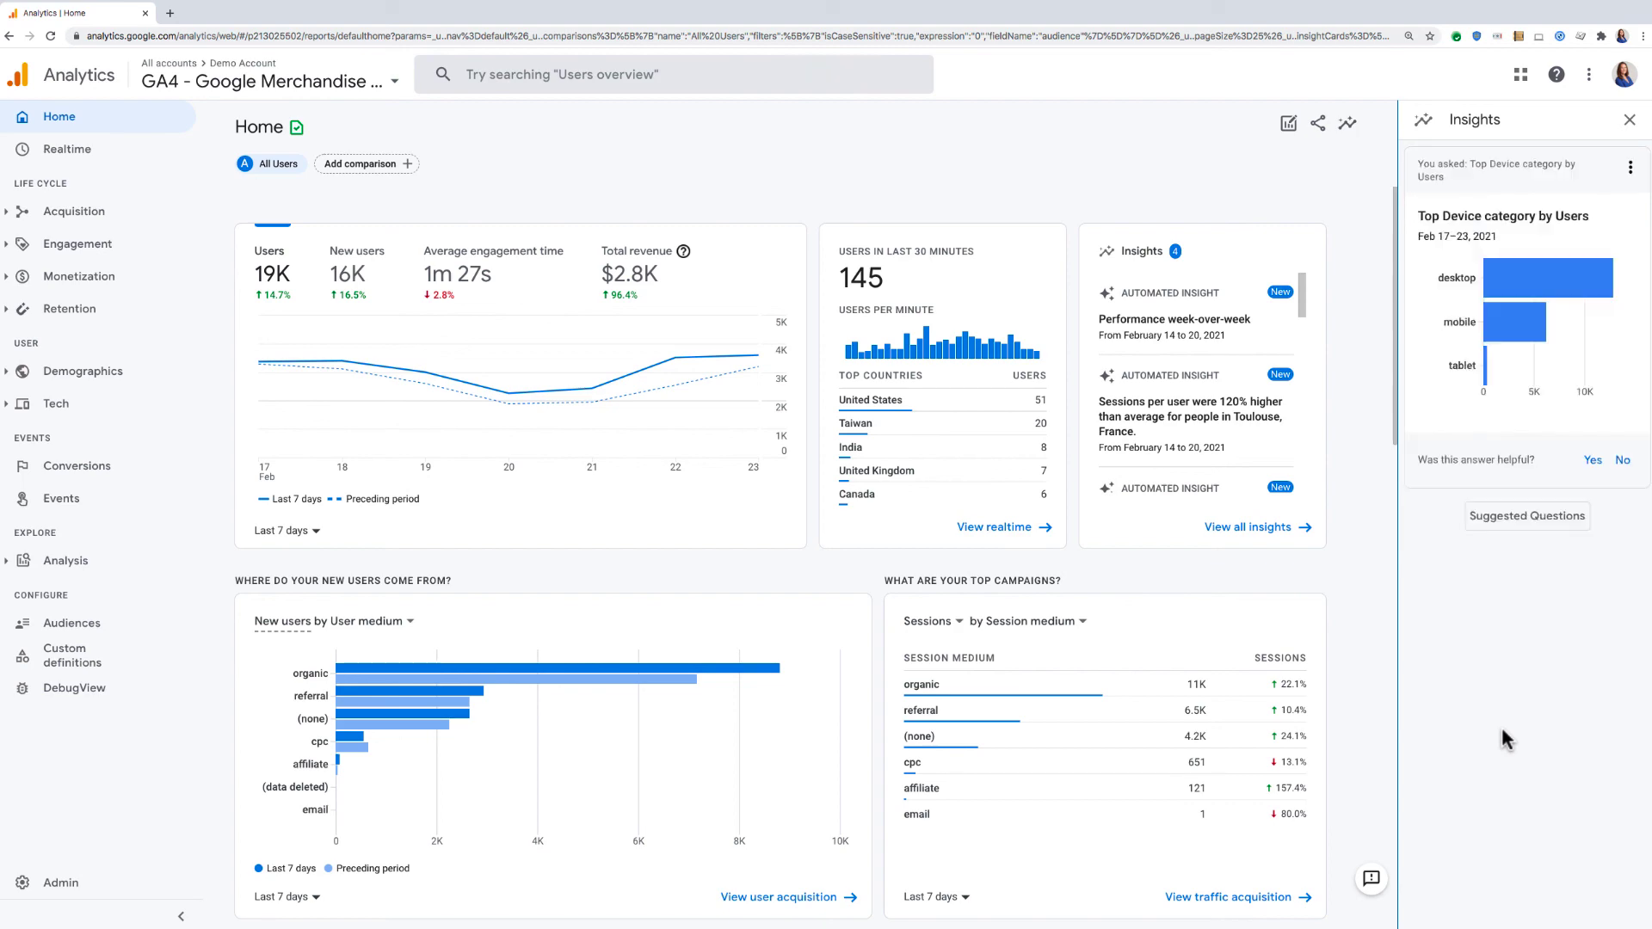